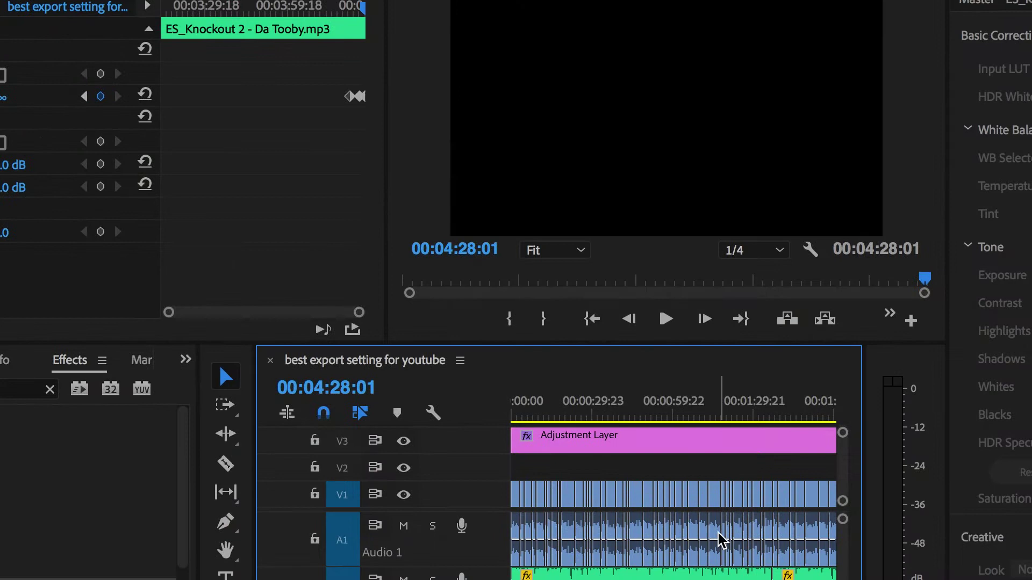
Mark the whole 'best export setting for youtube' sequence, from 00:00:00:00 to its end, as the In/Out range.
{"action": "left_click_drag", "start_coordinate": [524, 419], "coordinate": [478, 415]}
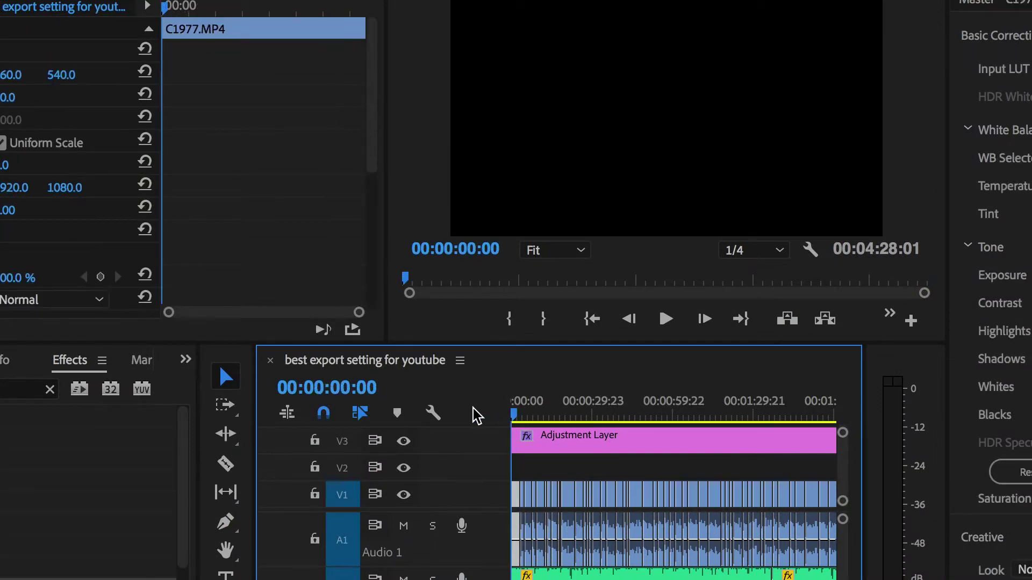
{"action": "key", "text": "x"}
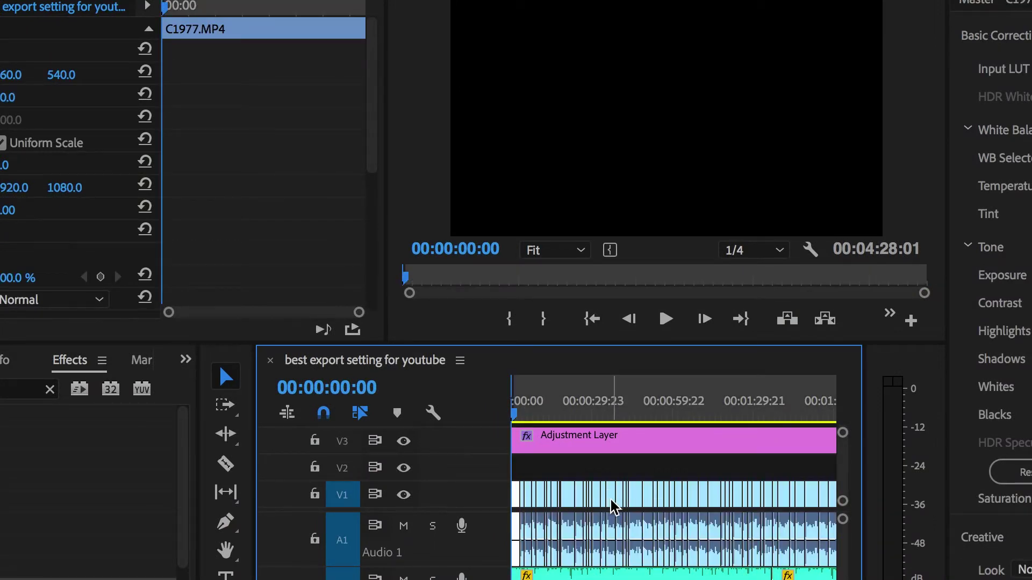
{"action": "scroll", "coordinate": [623, 499], "scroll_direction": "down", "scroll_amount": 10}
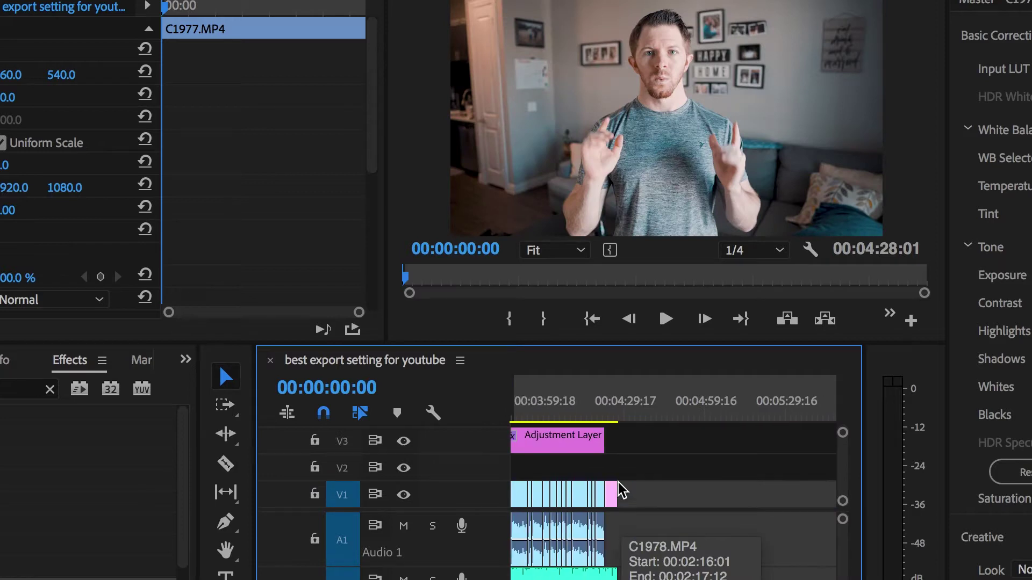
{"action": "left_click", "coordinate": [618, 419]}
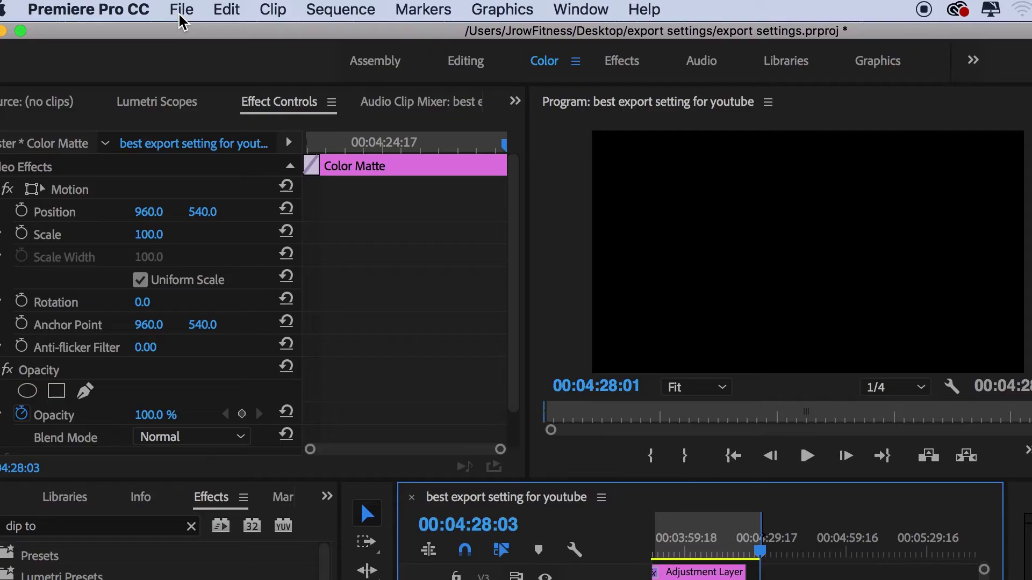
Show the File > Export submenu.
{"action": "left_click", "coordinate": [180, 9]}
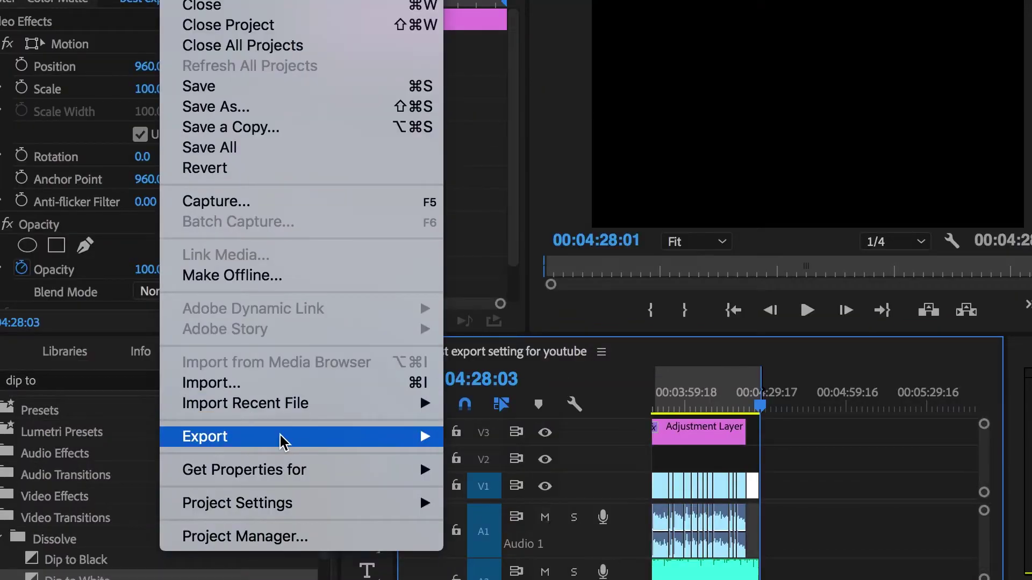
{"action": "mouse_move", "coordinate": [282, 437]}
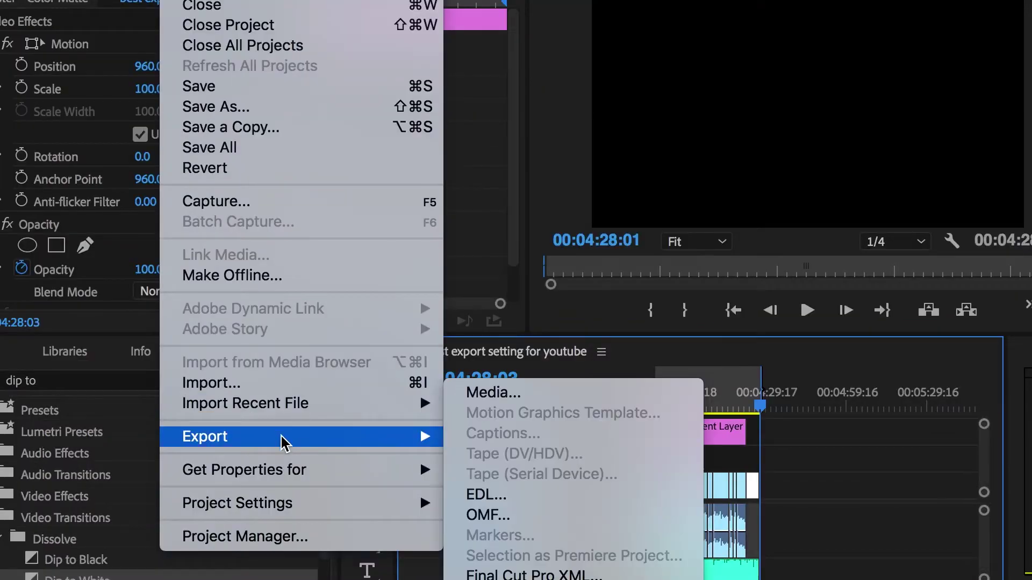
Open the Export Media settings and set the output format to H.264.
{"action": "left_click", "coordinate": [478, 404]}
{"action": "left_click", "coordinate": [713, 123]}
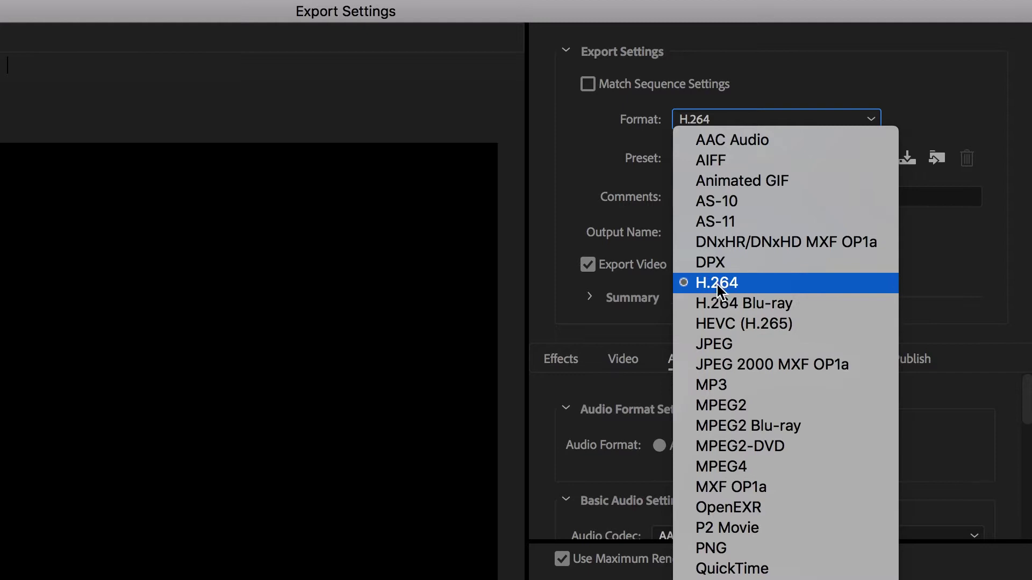
{"action": "left_click", "coordinate": [717, 285]}
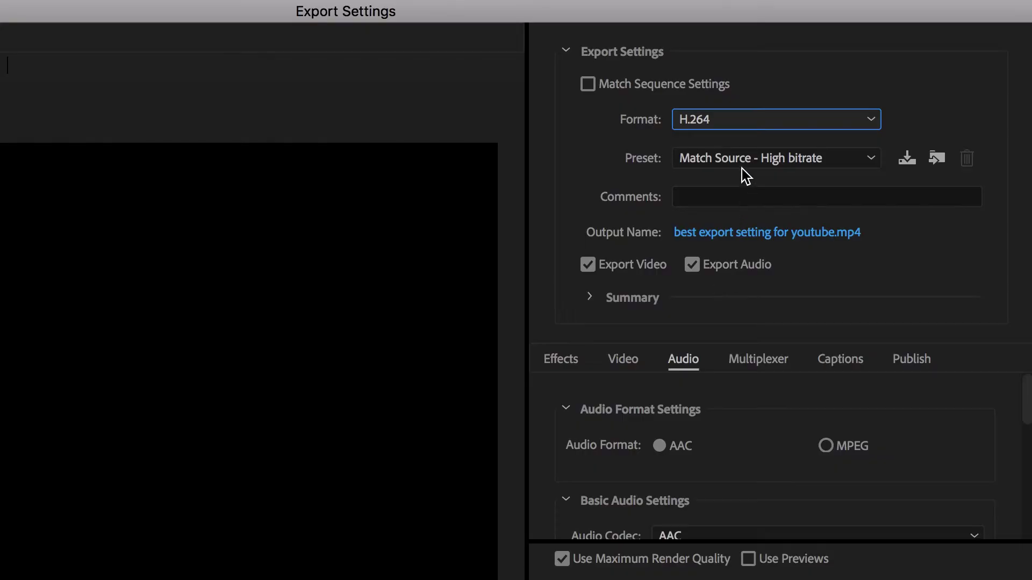
{"action": "left_click", "coordinate": [744, 173]}
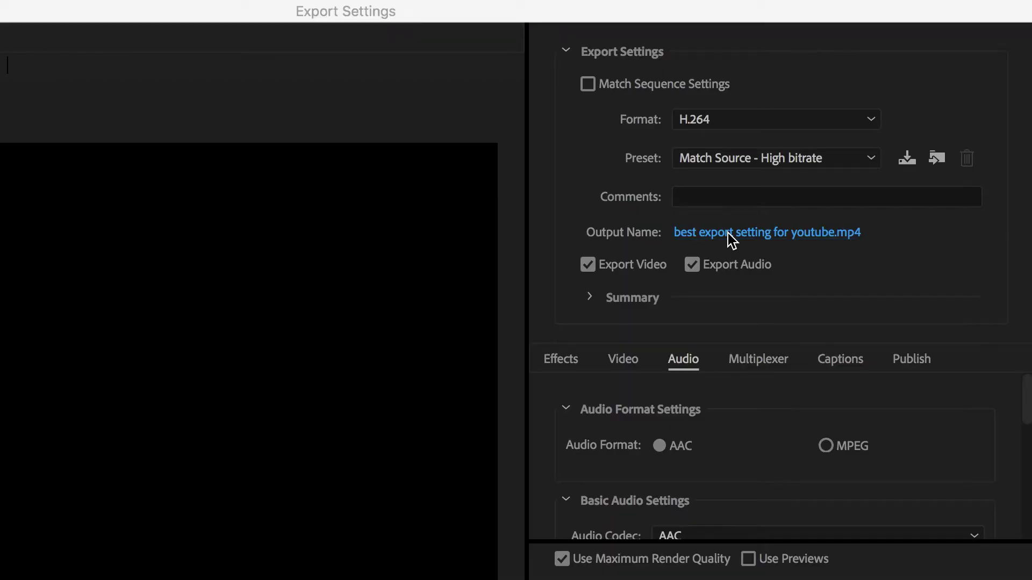
Save the output under the new name 'Best export settings for youtube.mp4' through the Save As dialog.
{"action": "left_click", "coordinate": [729, 237]}
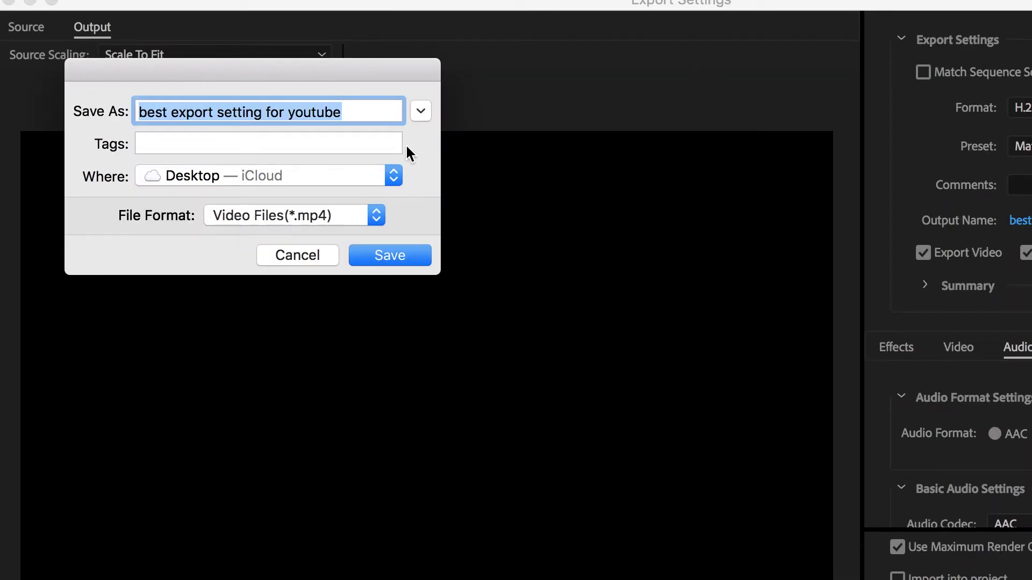
{"action": "type", "text": "B"}
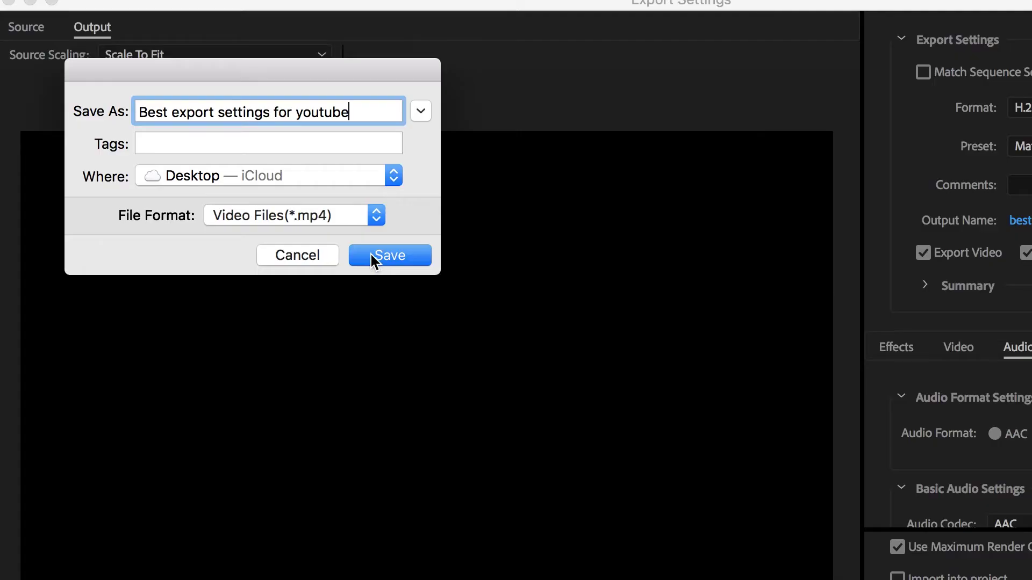
{"action": "left_click", "coordinate": [371, 257]}
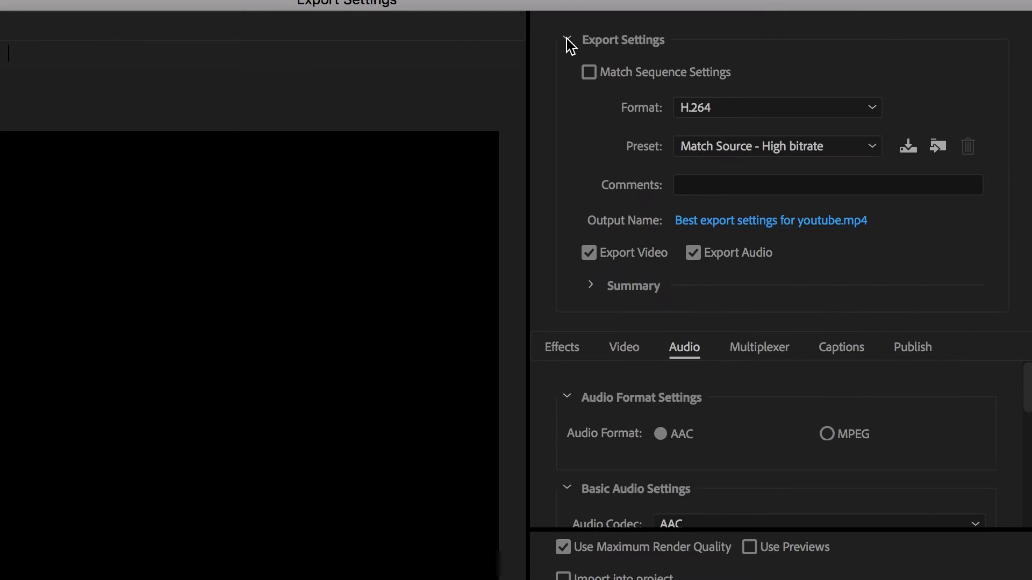
Collapse the Export Settings section and bring up the Video tab settings.
{"action": "left_click", "coordinate": [567, 39]}
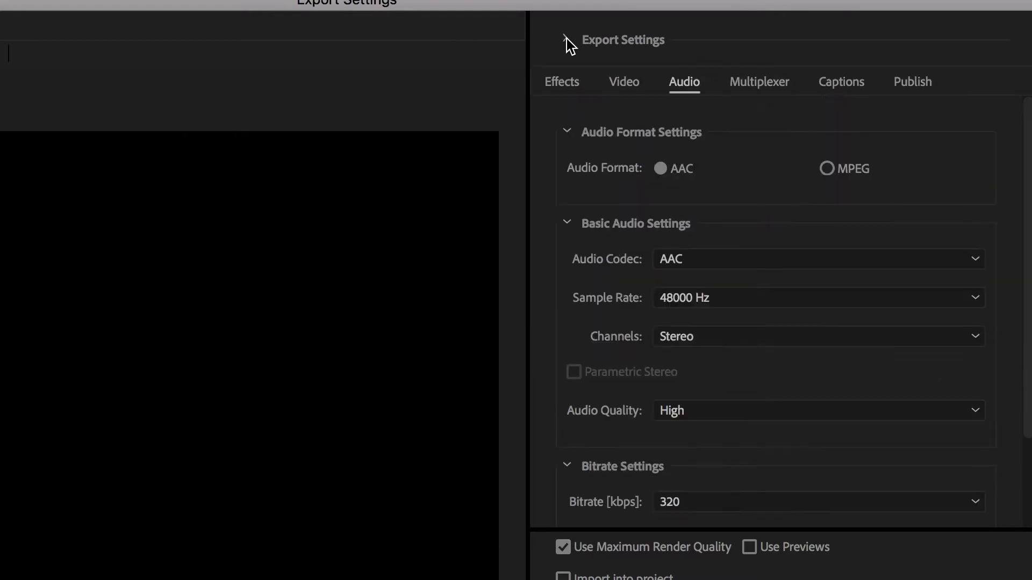
{"action": "left_click", "coordinate": [616, 85]}
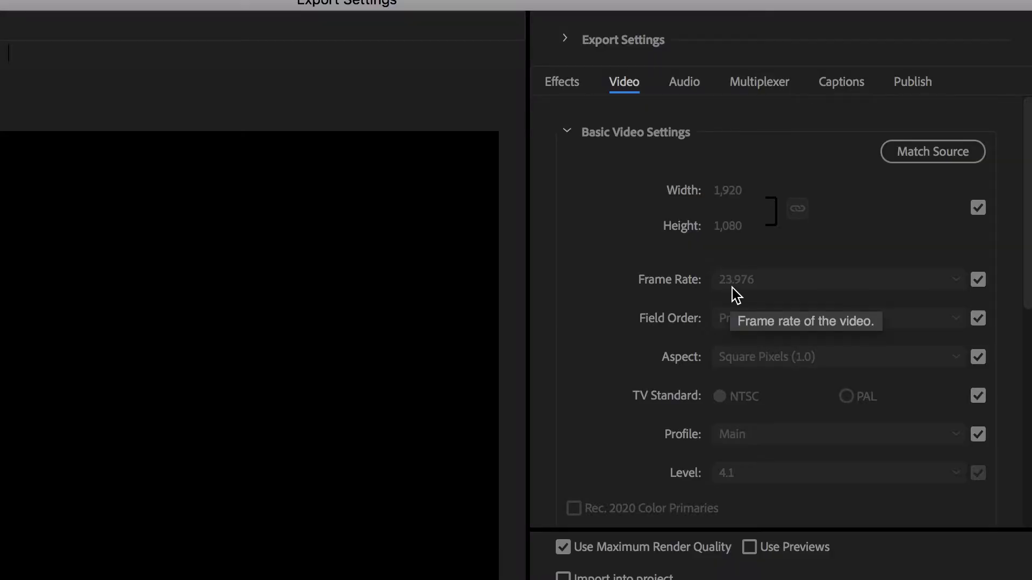
Unlock the H.264 Level setting so it no longer matches the source, and change it from 4.1 to 5.1.
{"action": "scroll", "coordinate": [641, 347], "scroll_direction": "down", "scroll_amount": 3}
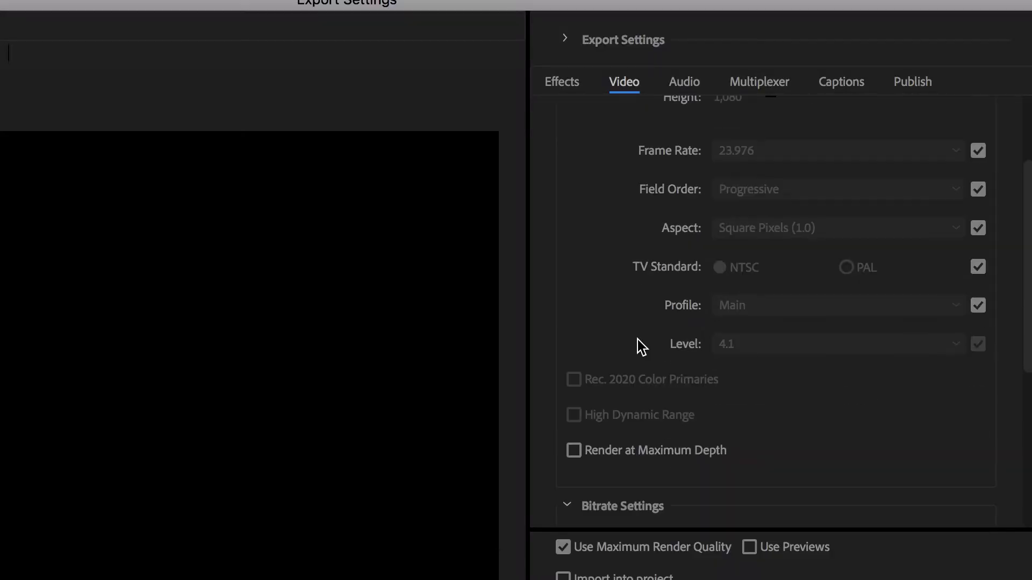
{"action": "scroll", "coordinate": [641, 347], "scroll_direction": "down", "scroll_amount": 1}
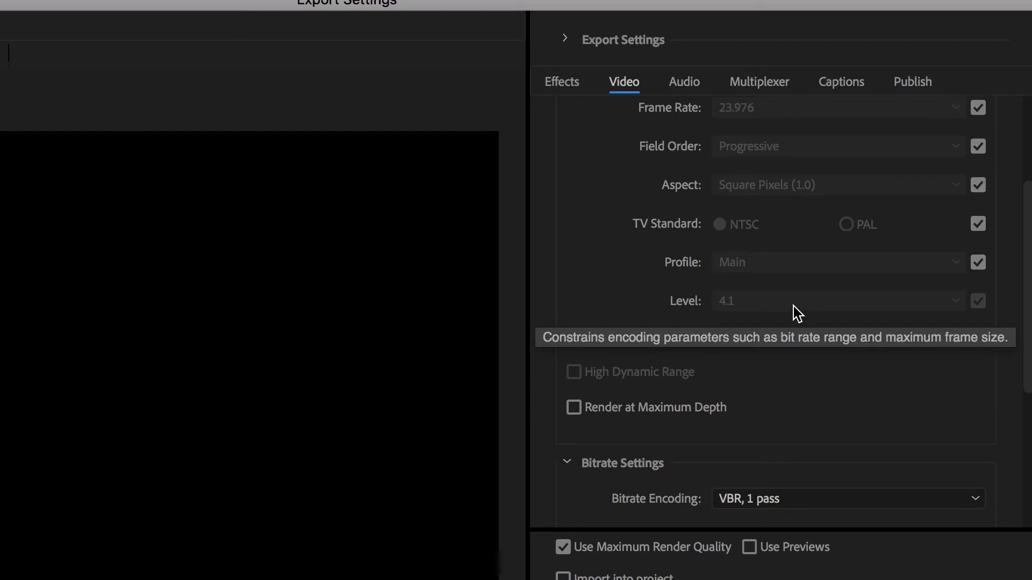
{"action": "left_click", "coordinate": [979, 269]}
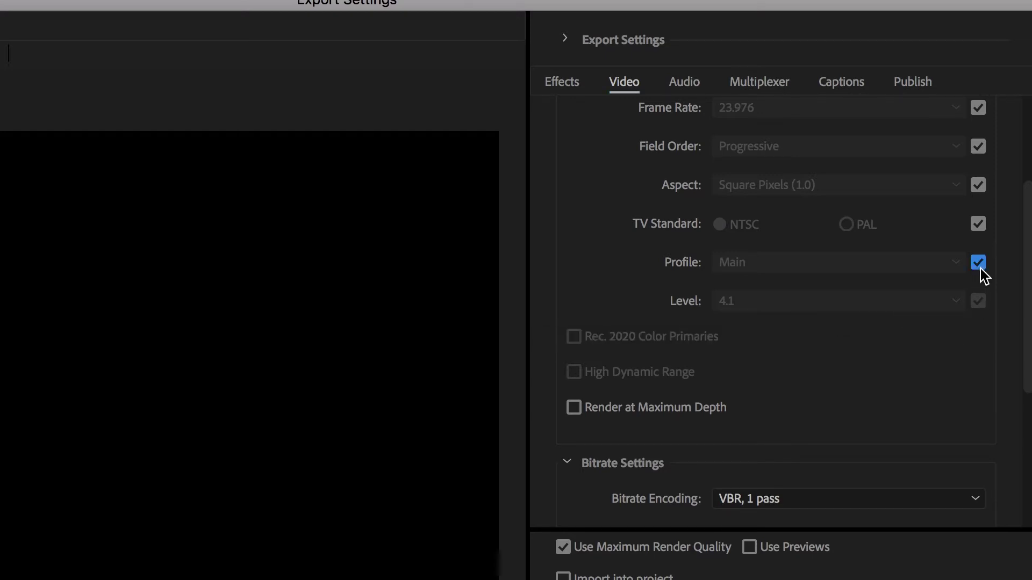
{"action": "left_click", "coordinate": [978, 302]}
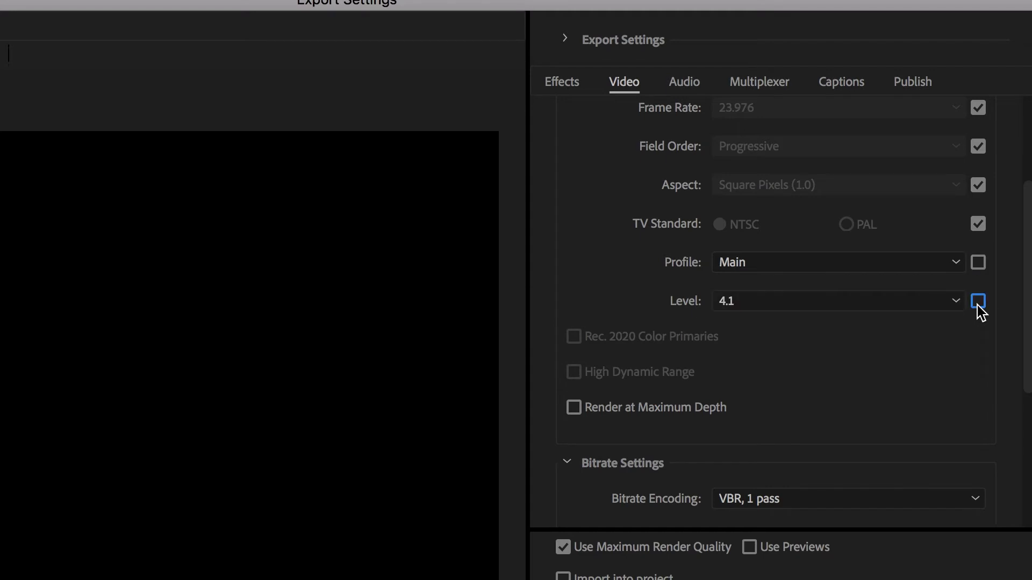
{"action": "left_click", "coordinate": [937, 307]}
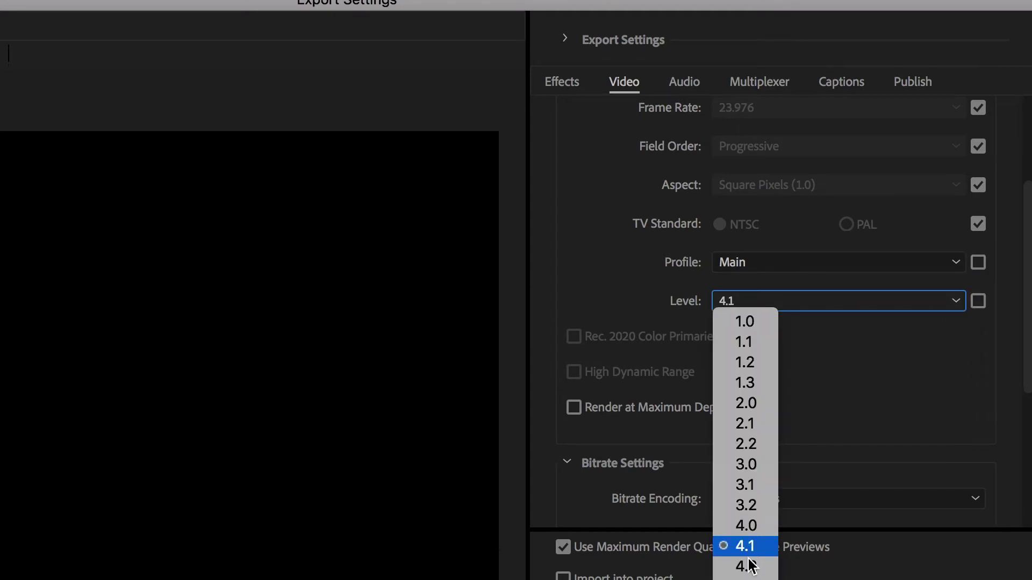
{"action": "left_click", "coordinate": [748, 489]}
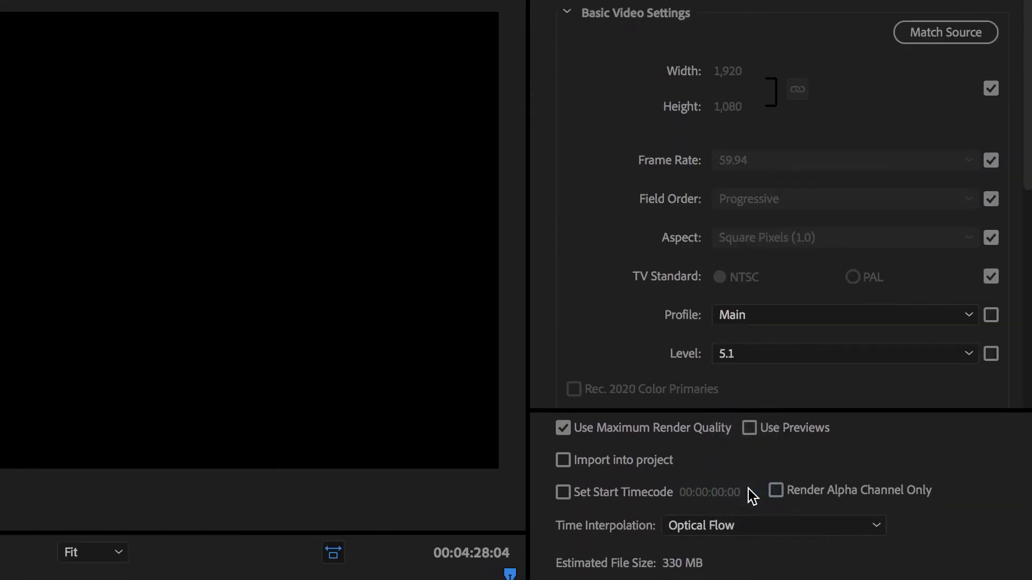
{"action": "scroll", "coordinate": [657, 344], "scroll_direction": "down", "scroll_amount": 3}
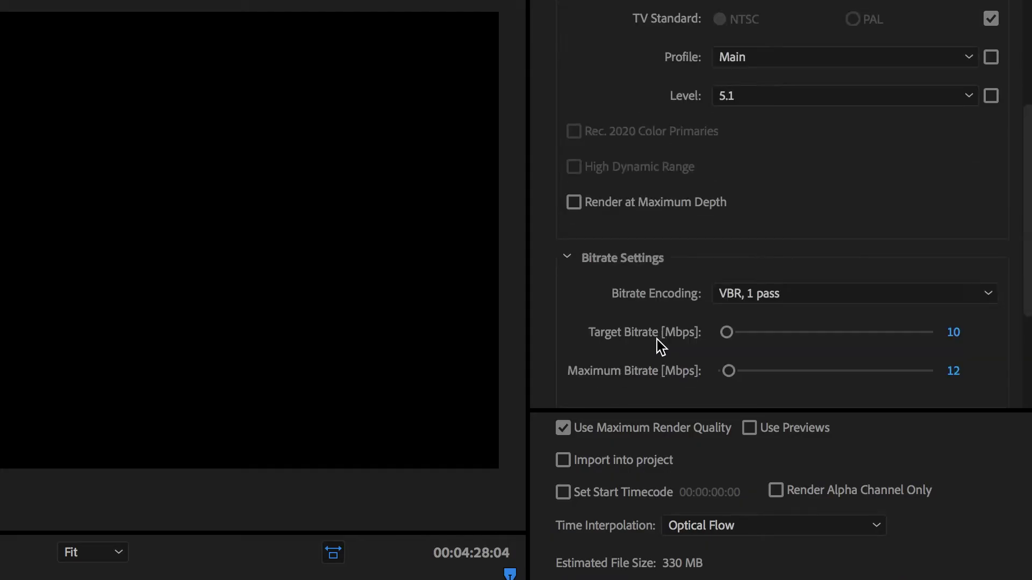
{"action": "scroll", "coordinate": [657, 344], "scroll_direction": "up", "scroll_amount": 3}
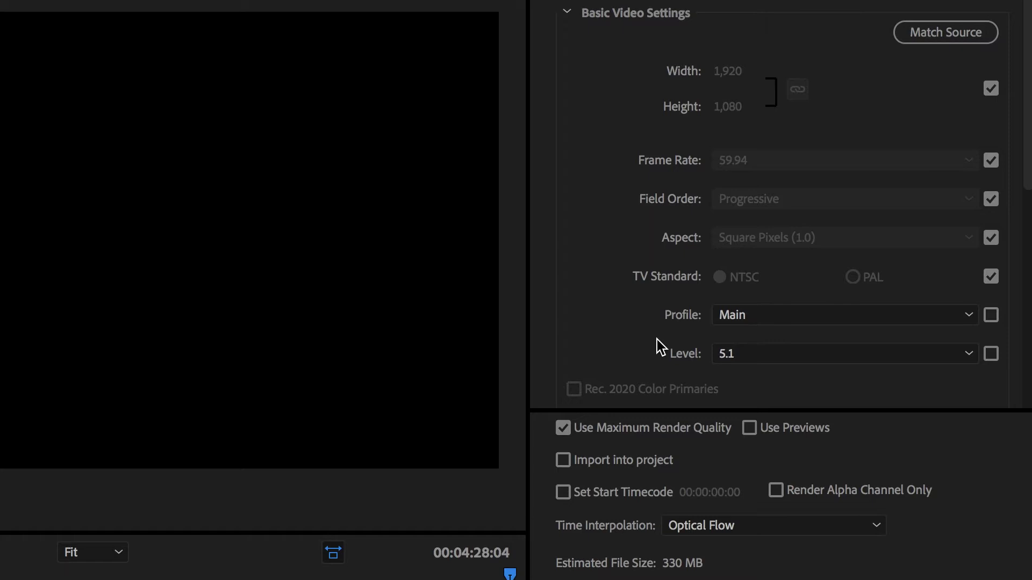
{"action": "scroll", "coordinate": [656, 340], "scroll_direction": "down", "scroll_amount": 3}
{"action": "left_click", "coordinate": [780, 252]}
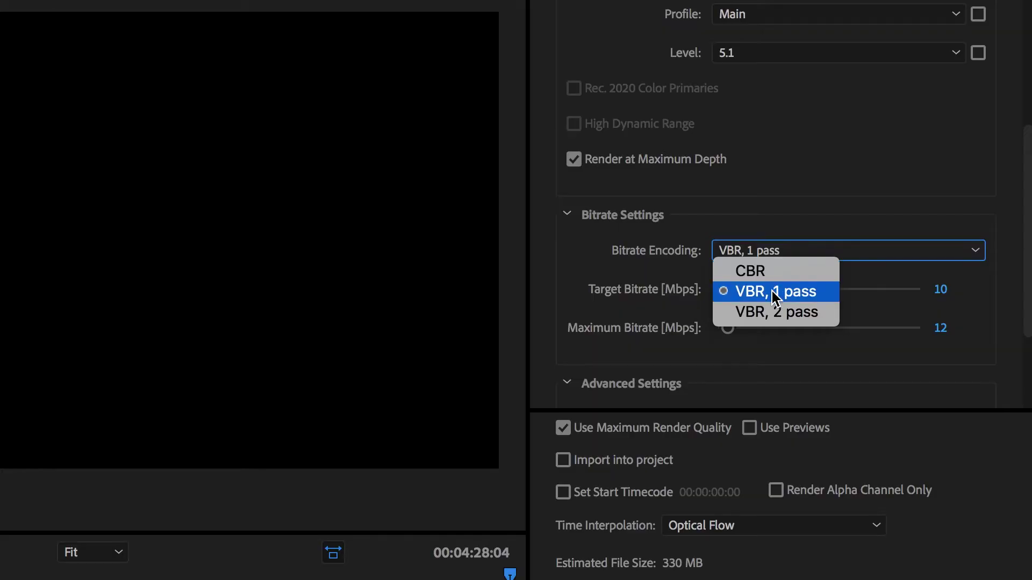
Switch bitrate encoding to VBR, 2 pass and set the maximum bitrate to 25 Mbps.
{"action": "left_click", "coordinate": [774, 313]}
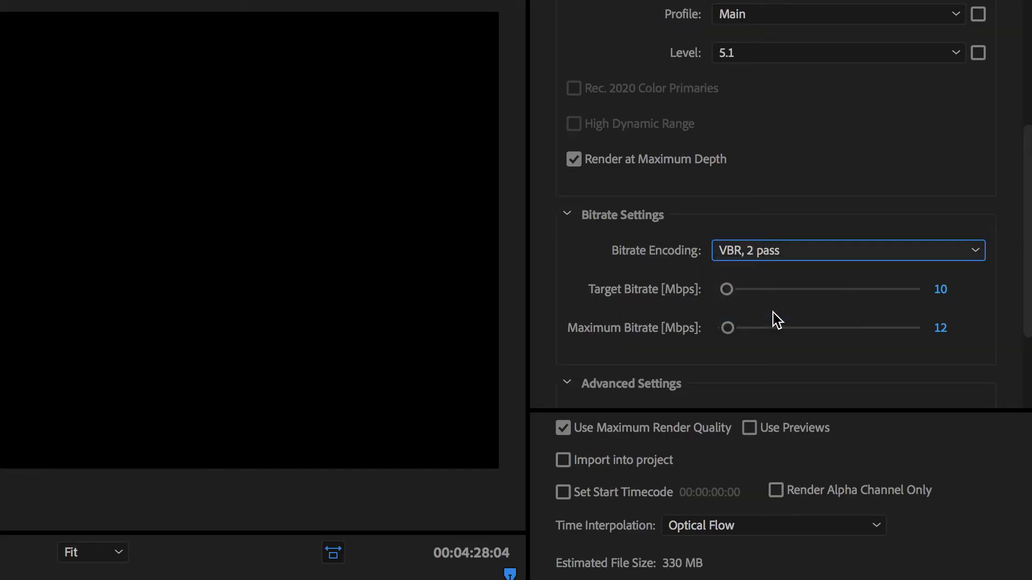
{"action": "scroll", "coordinate": [655, 318], "scroll_direction": "down", "scroll_amount": 2}
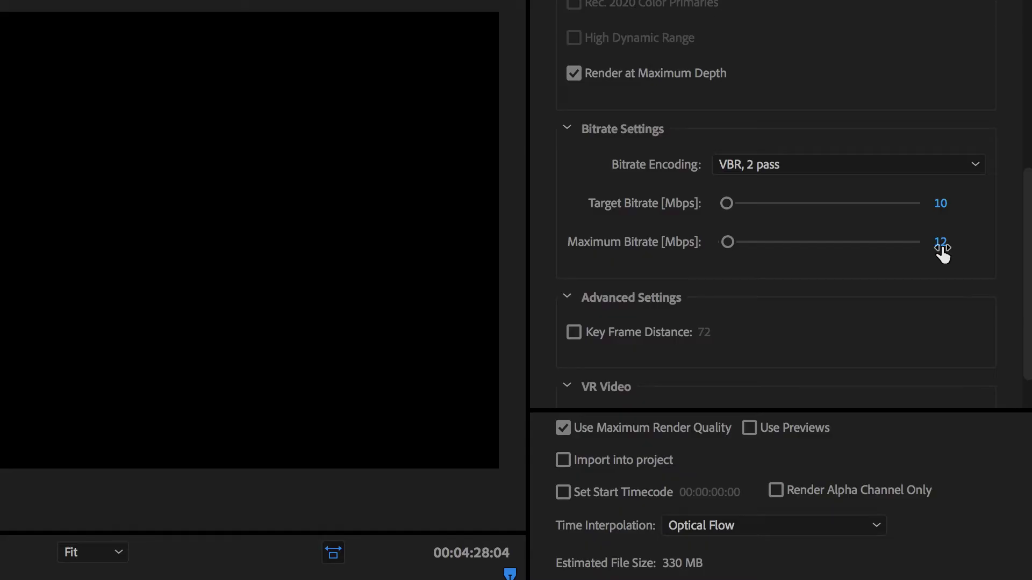
{"action": "type", "text": "25"}
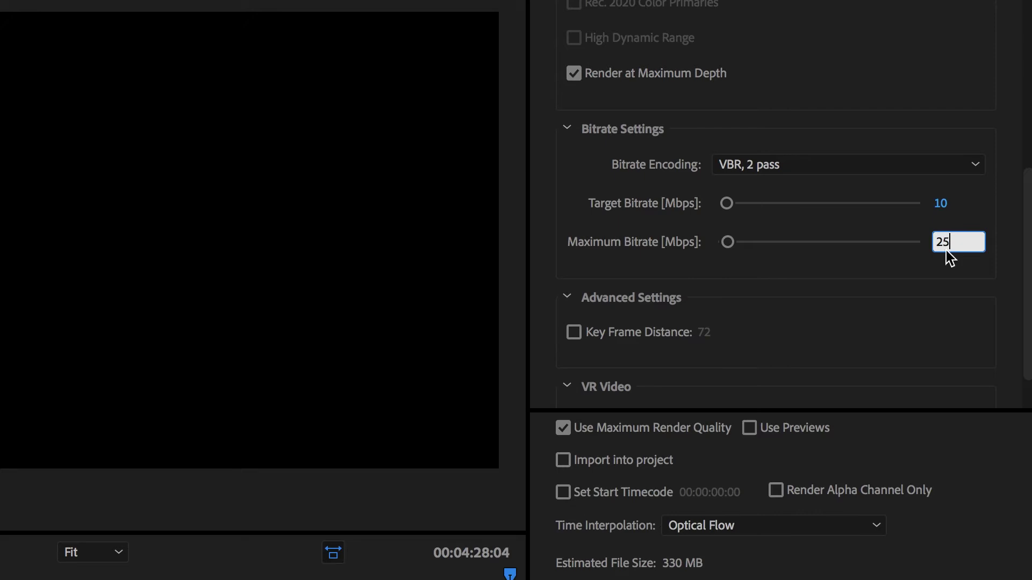
{"action": "key", "text": "Return"}
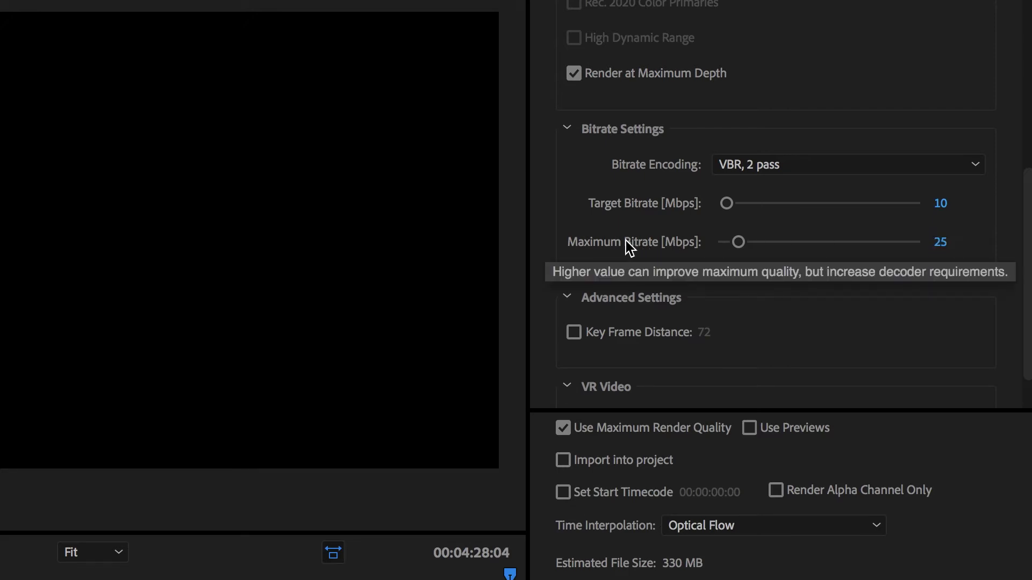
{"action": "scroll", "coordinate": [627, 245], "scroll_direction": "down", "scroll_amount": 1}
{"action": "scroll", "coordinate": [625, 241], "scroll_direction": "down", "scroll_amount": 1}
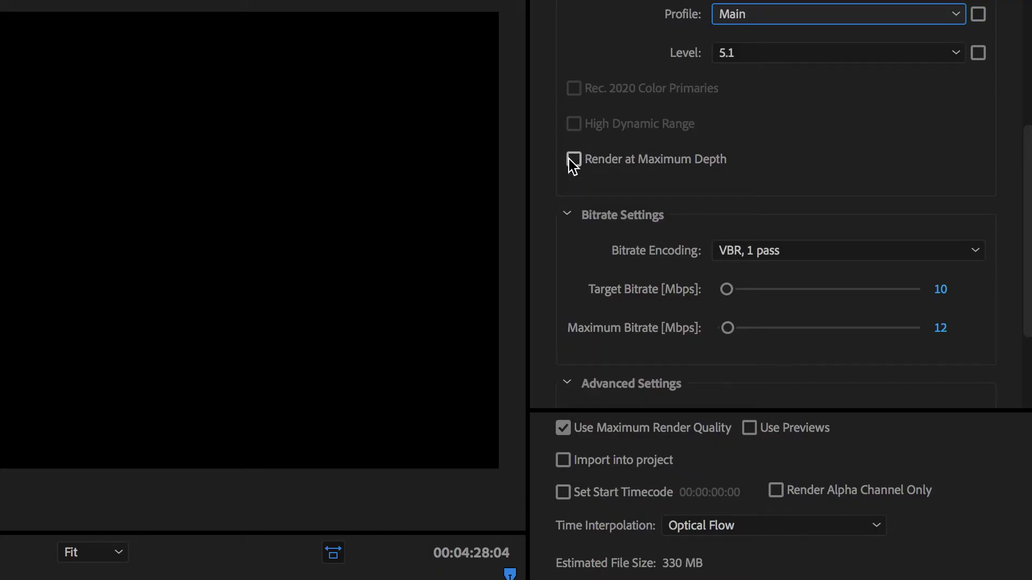
Enable Render at Maximum Depth, keep AAC audio at 48000 Hz, and choose Optical Flow interpolation.
{"action": "left_click", "coordinate": [574, 160]}
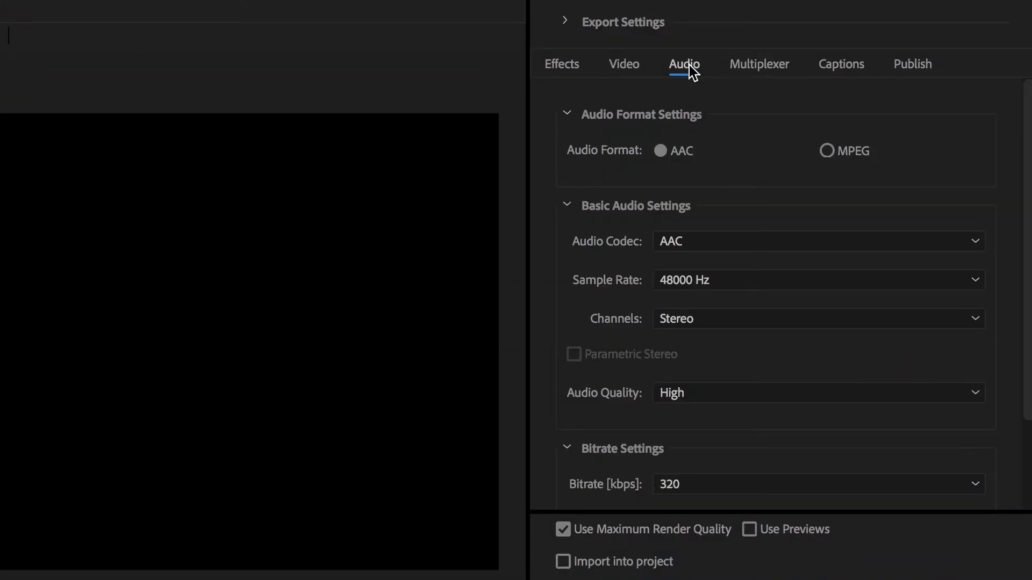
{"action": "left_click", "coordinate": [827, 152]}
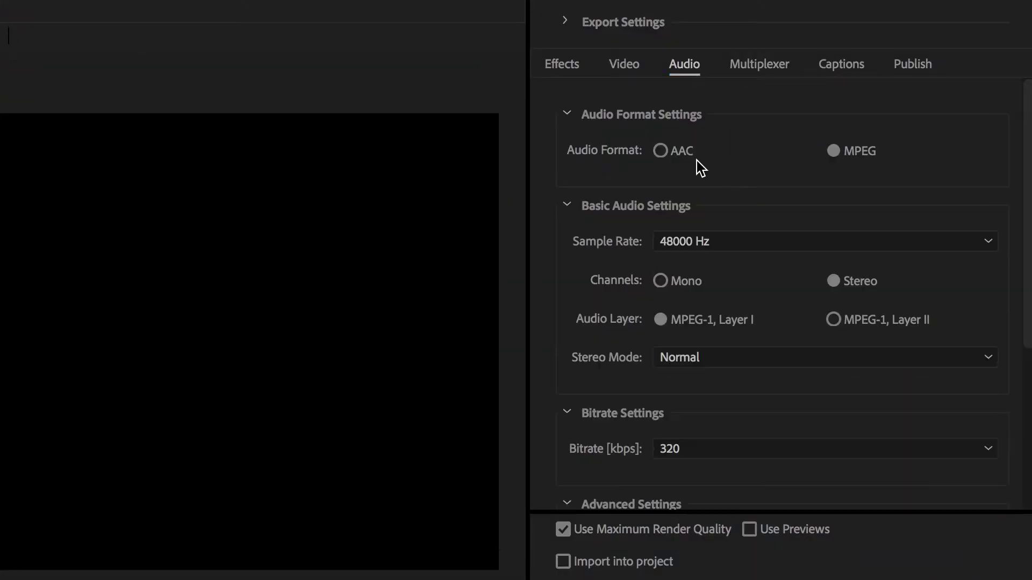
{"action": "left_click", "coordinate": [661, 151]}
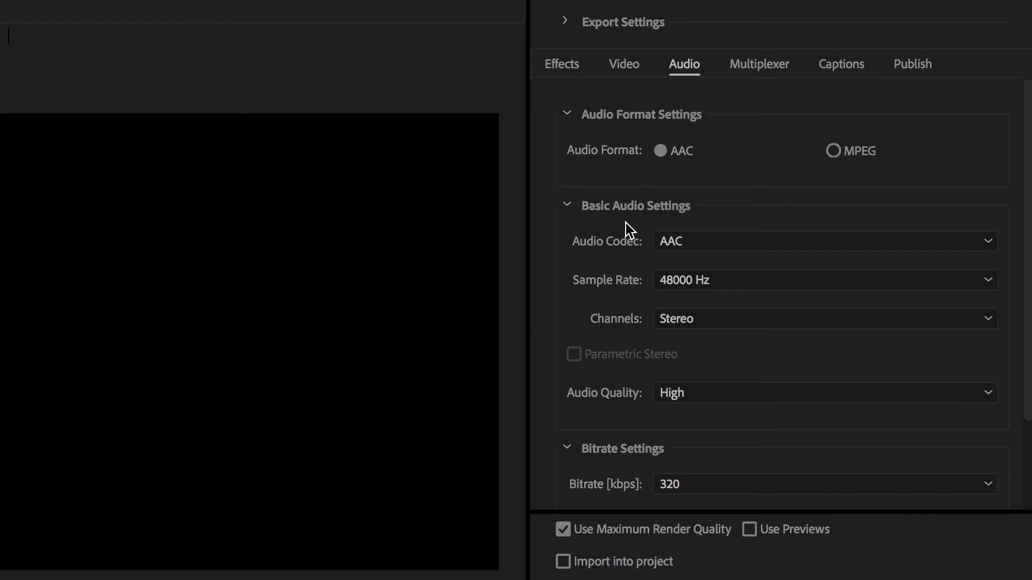
{"action": "scroll", "coordinate": [580, 384], "scroll_direction": "down", "scroll_amount": 3}
{"action": "left_click", "coordinate": [693, 169]}
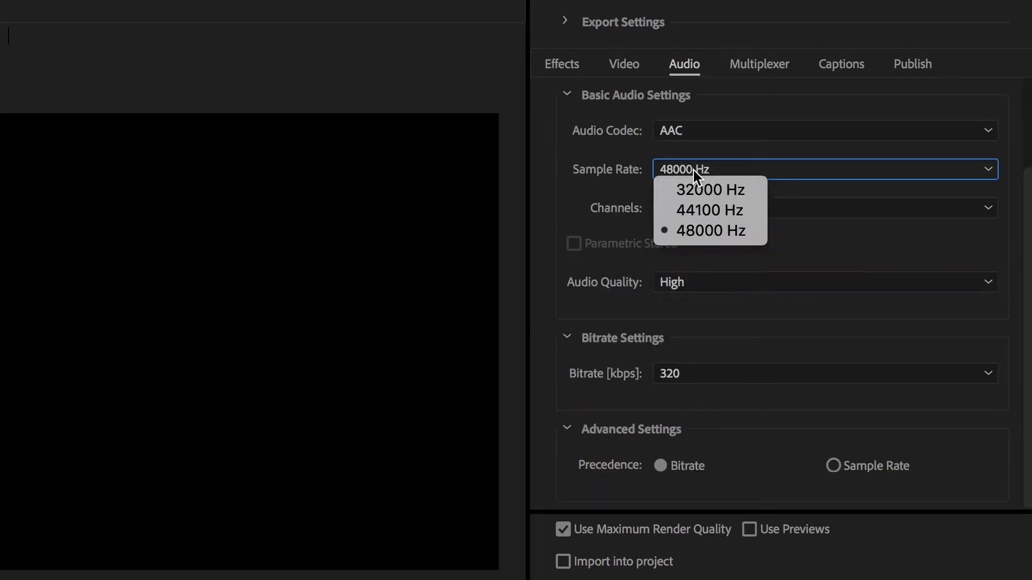
{"action": "left_click", "coordinate": [691, 227]}
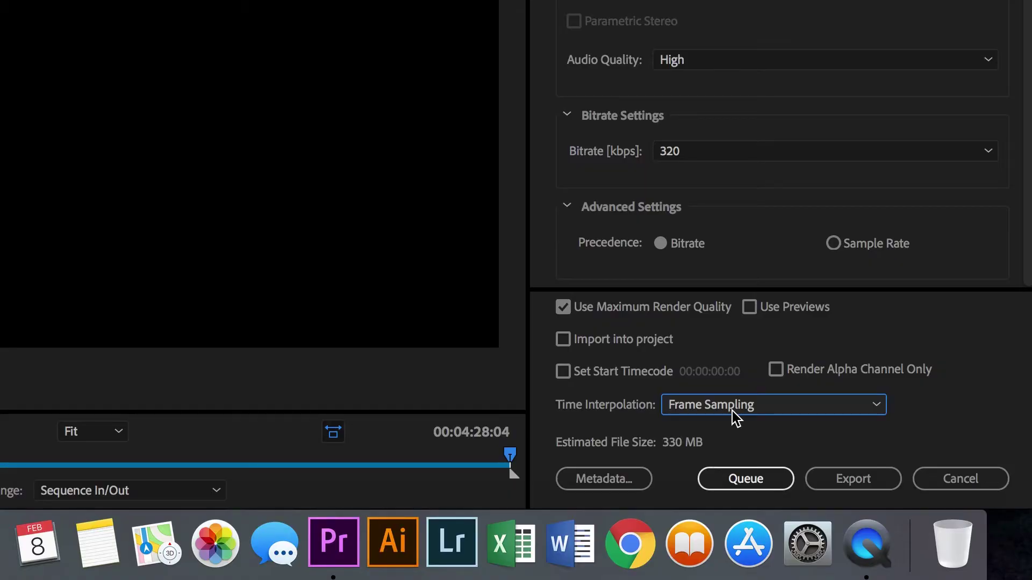
{"action": "left_click", "coordinate": [732, 411]}
{"action": "left_click", "coordinate": [733, 466]}
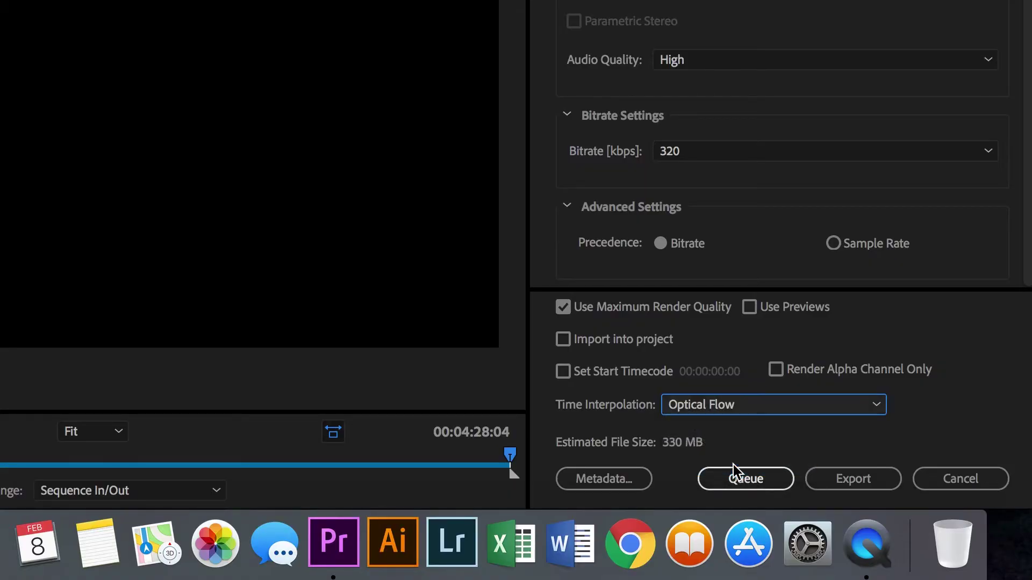